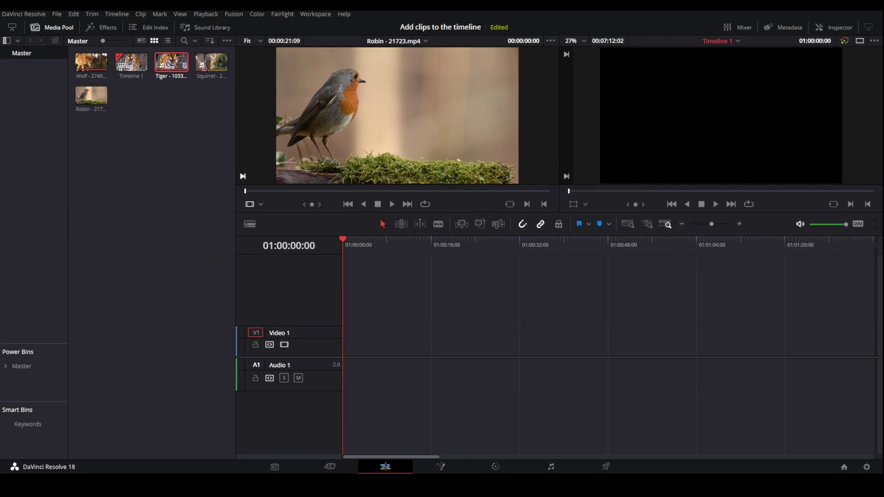
# Switch to single viewer mode and load Tiger - 103363.mp4 for preview
pyautogui.click(860, 41)
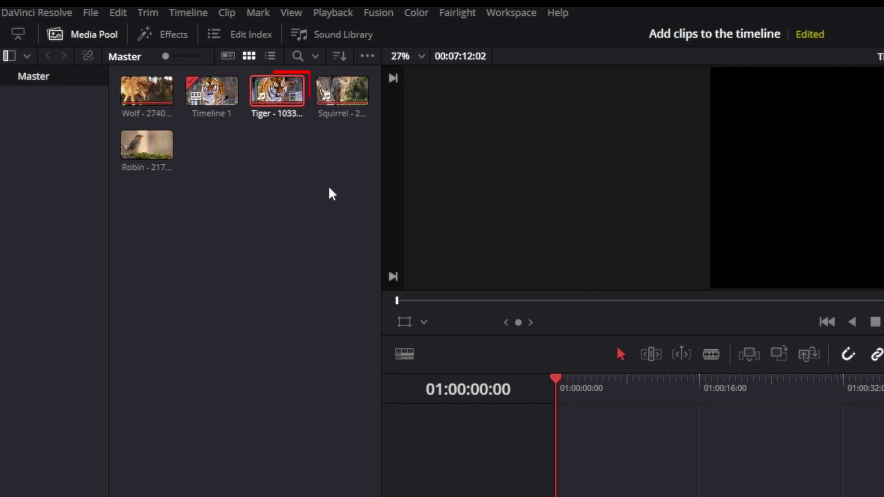
pyautogui.doubleClick(272, 91)
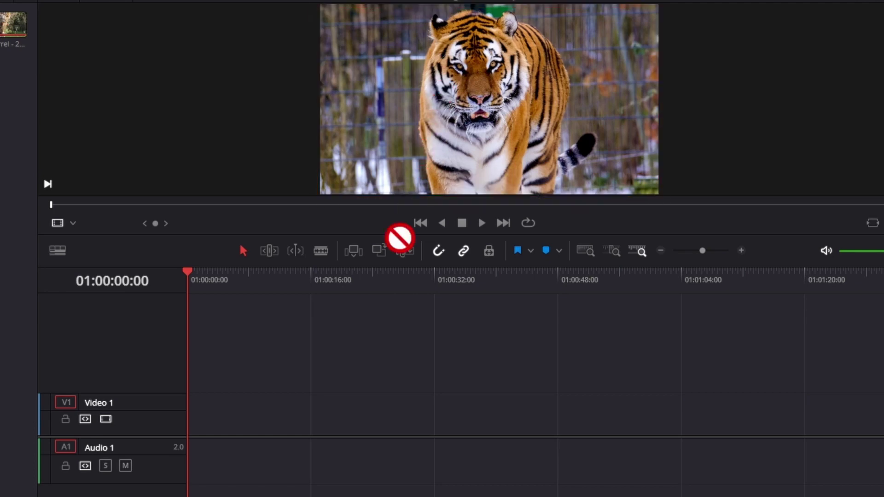
pyautogui.moveTo(400, 238); pyautogui.dragTo(197, 420)
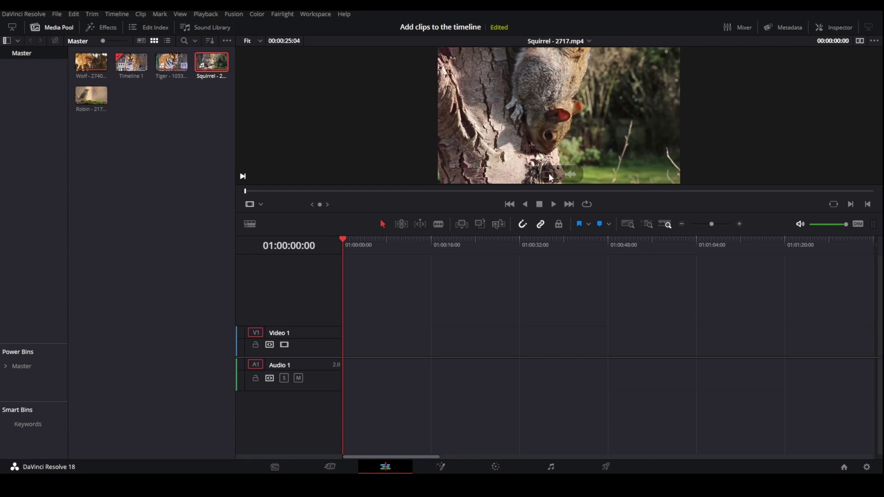
pyautogui.moveTo(548, 173); pyautogui.dragTo(343, 352)
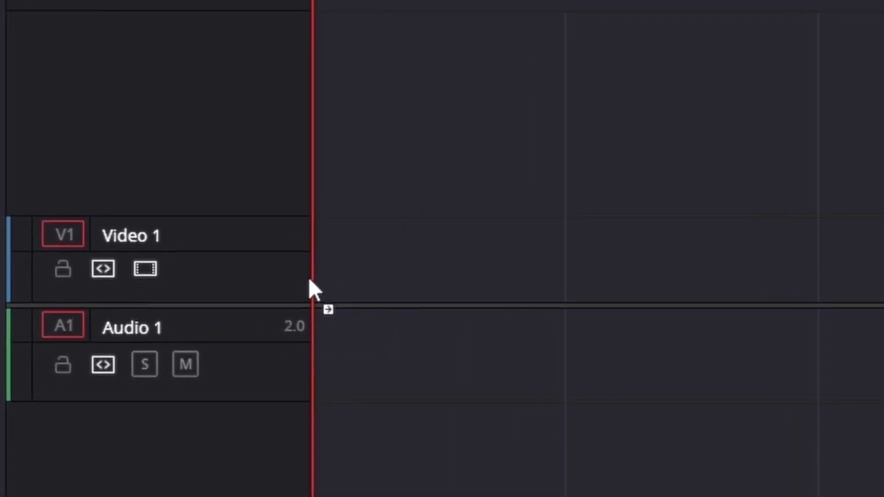
pyautogui.moveTo(309, 277); pyautogui.dragTo(310, 277)
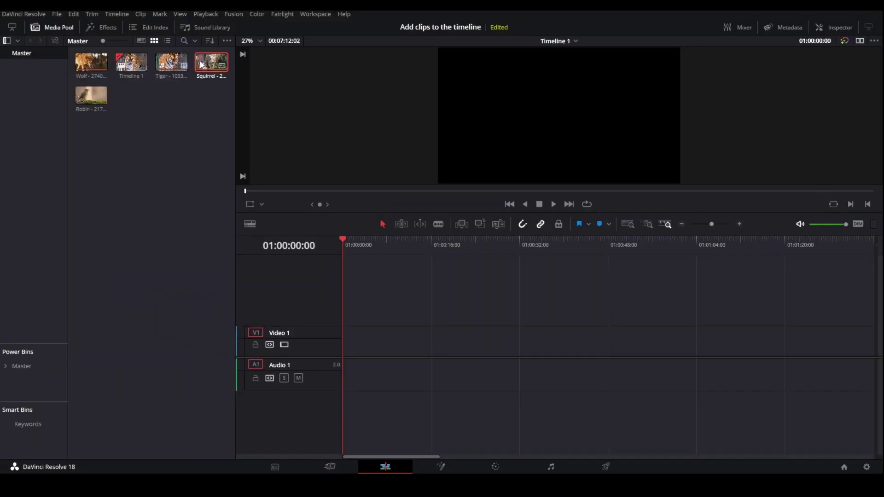
# Load Squirrel, add only its audio to Audio 1, and switch to dual viewer mode
pyautogui.click(202, 64)
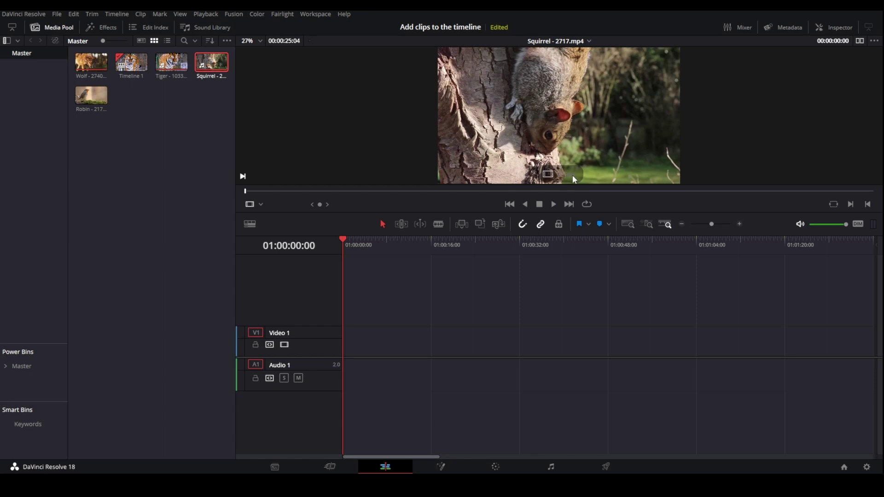
pyautogui.moveTo(573, 175)
pyautogui.mouseDown()
pyautogui.moveTo(529, 262)
pyautogui.moveTo(454, 371)
pyautogui.moveTo(385, 381)
pyautogui.moveTo(347, 376)
pyautogui.moveTo(349, 357)
pyautogui.moveTo(341, 361)
pyautogui.mouseUp()
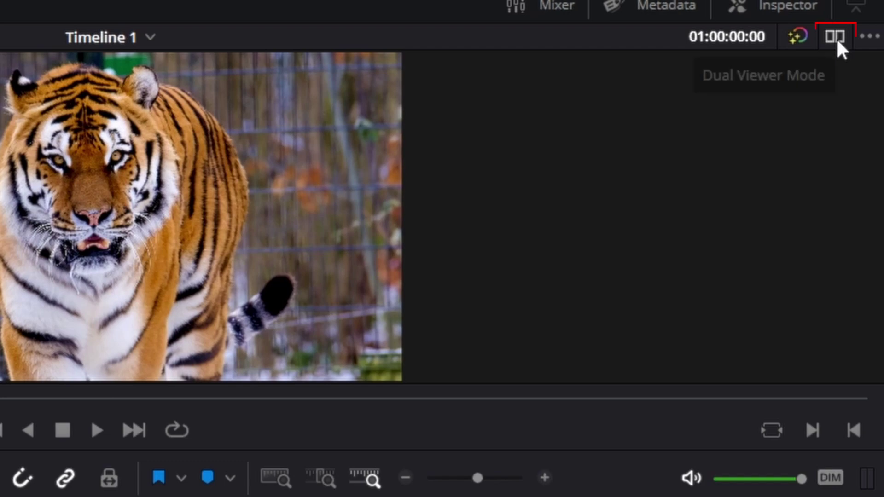
pyautogui.click(859, 41)
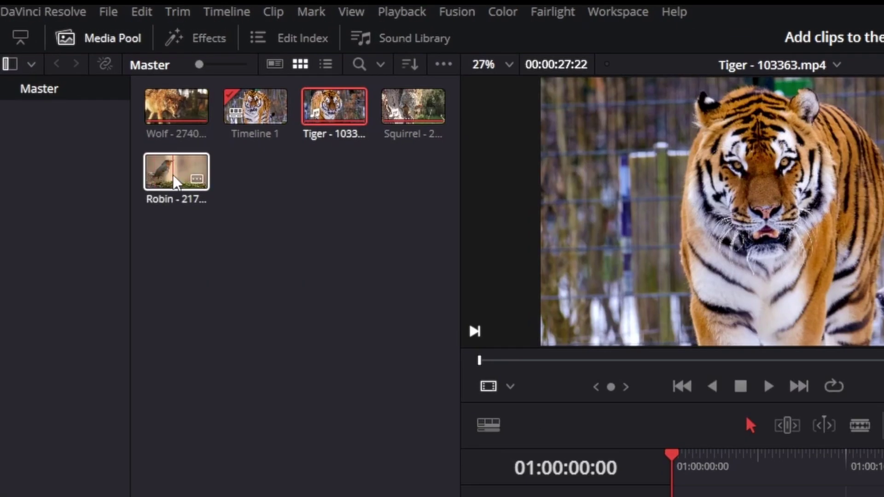
# Load Robin into the source viewer and insert it between Tiger and Wolf at the playhead
pyautogui.click(90, 97)
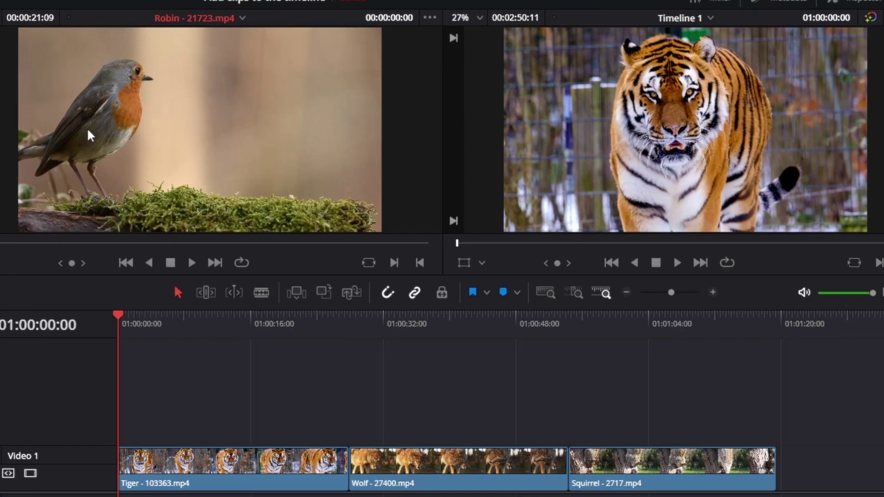
pyautogui.moveTo(325, 14); pyautogui.dragTo(865, 48)
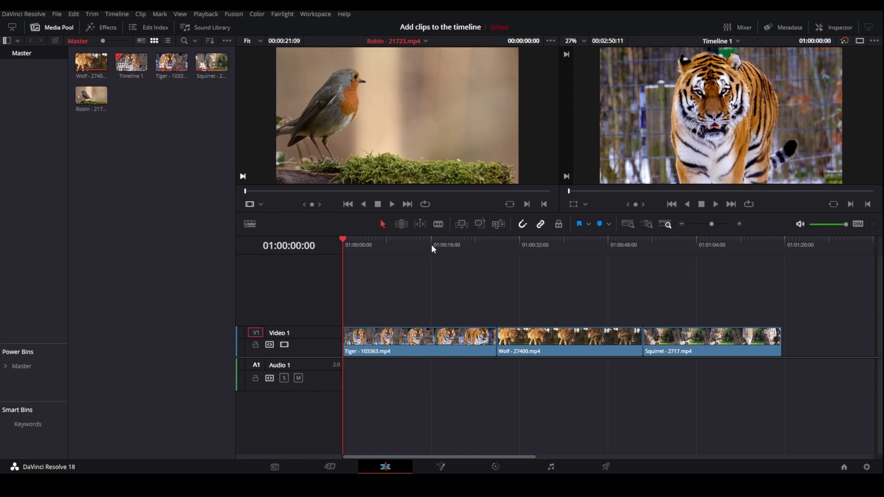
pyautogui.moveTo(427, 249); pyautogui.dragTo(503, 245)
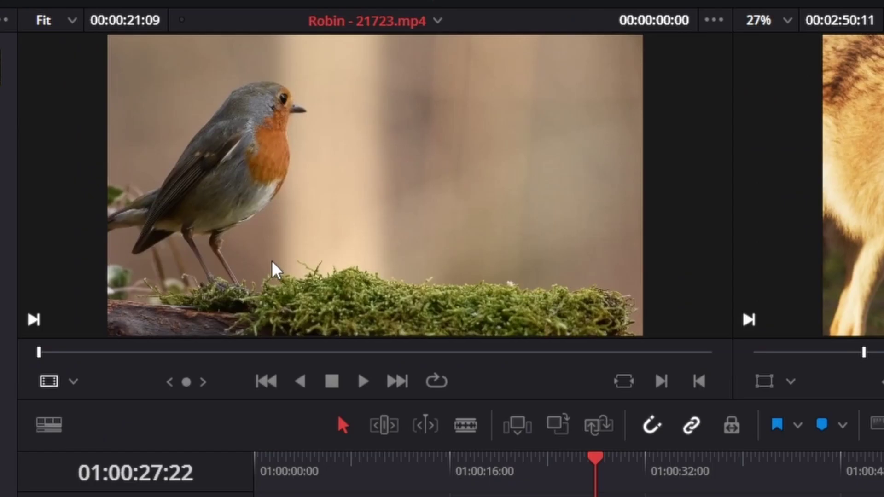
pyautogui.moveTo(272, 268); pyautogui.dragTo(849, 74)
pyautogui.moveTo(346, 92); pyautogui.dragTo(812, 82)
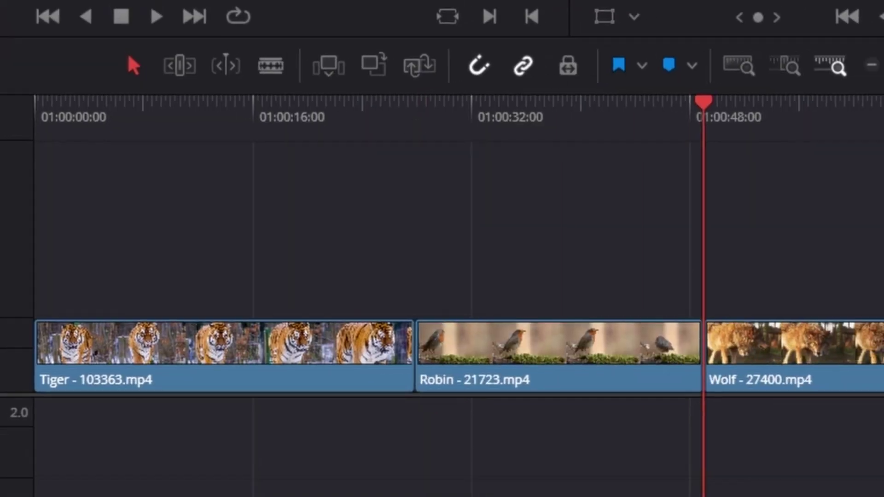
# Select the timeline clips, then ripple delete Robin to close its gap
pyautogui.click(555, 373)
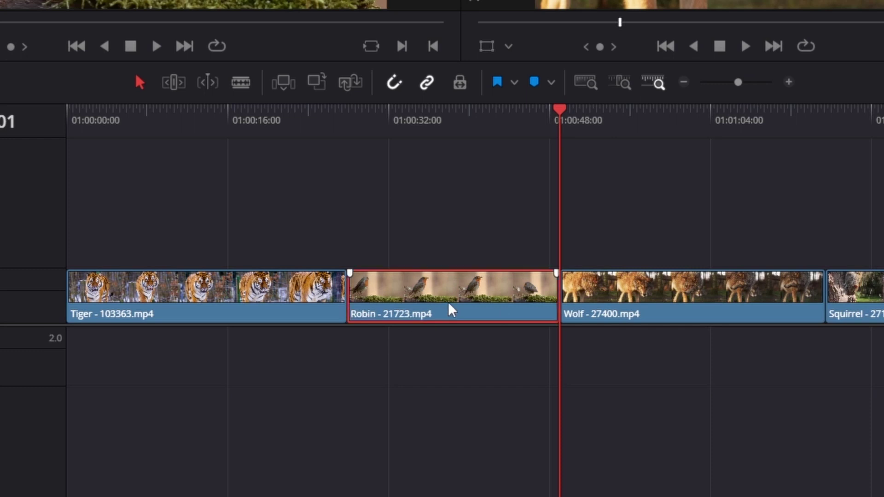
pyautogui.click(661, 310)
pyautogui.click(223, 319)
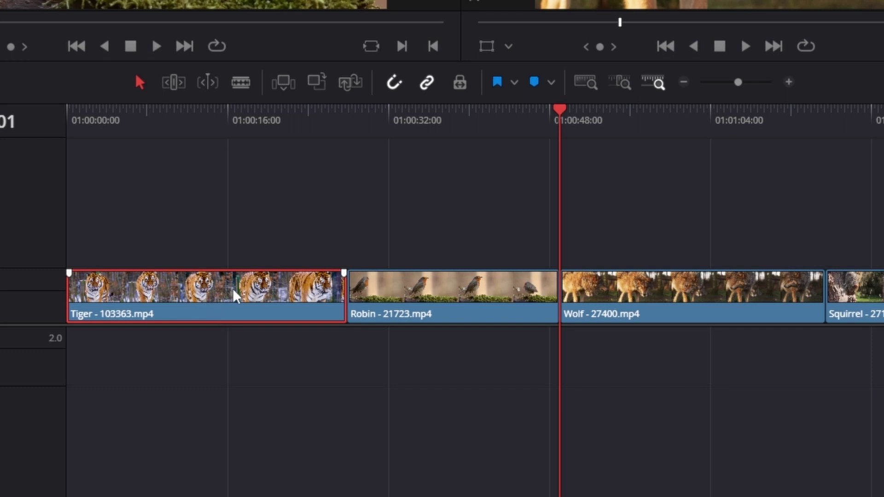
pyautogui.click(665, 306)
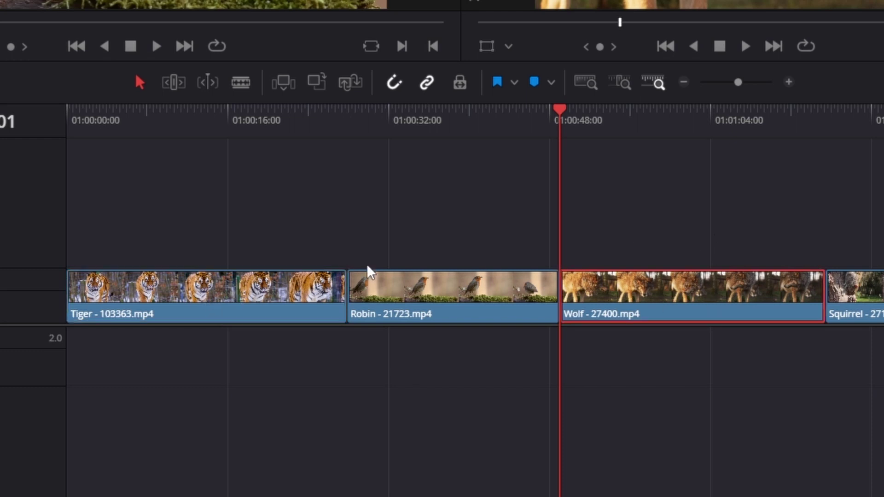
pyautogui.click(368, 285)
pyautogui.press('Delete')
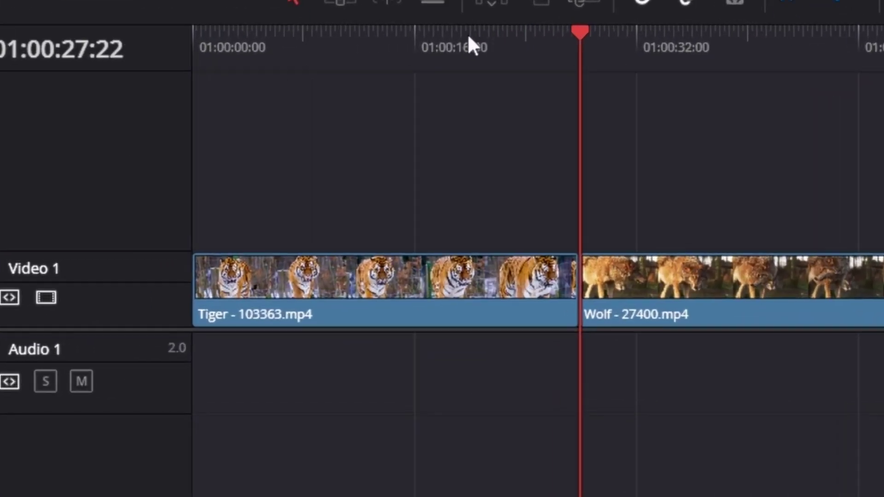
# Return the playhead to 01:00:00:00 and overwrite the timeline start with Robin
pyautogui.moveTo(452, 240); pyautogui.dragTo(382, 239)
pyautogui.moveTo(291, 32); pyautogui.dragTo(166, 26)
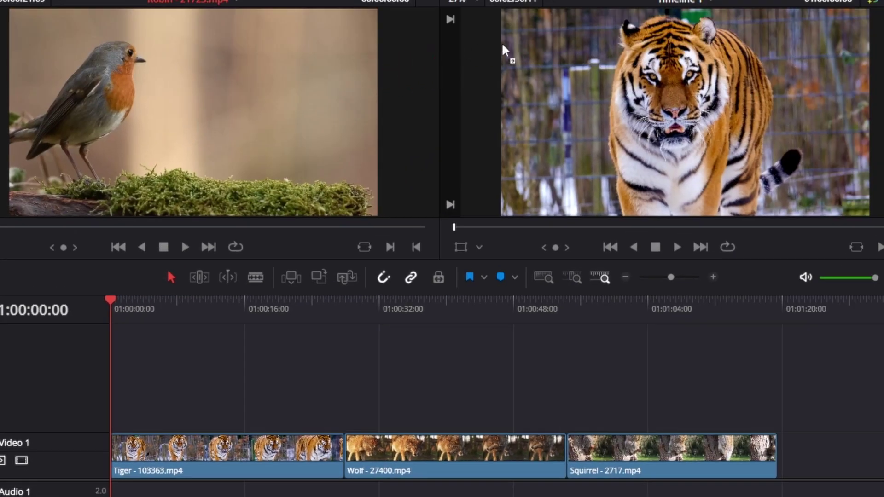
pyautogui.moveTo(194, 112); pyautogui.dragTo(878, 63)
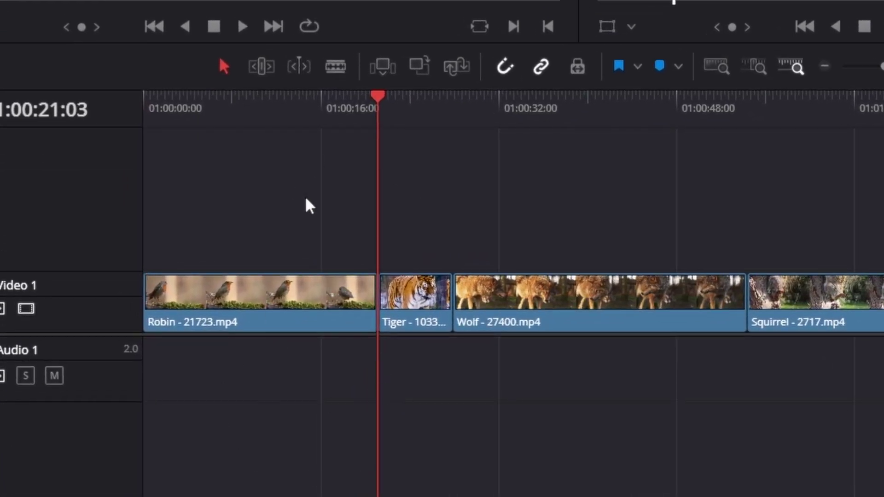
pyautogui.click(435, 312)
pyautogui.click(282, 289)
pyautogui.click(433, 322)
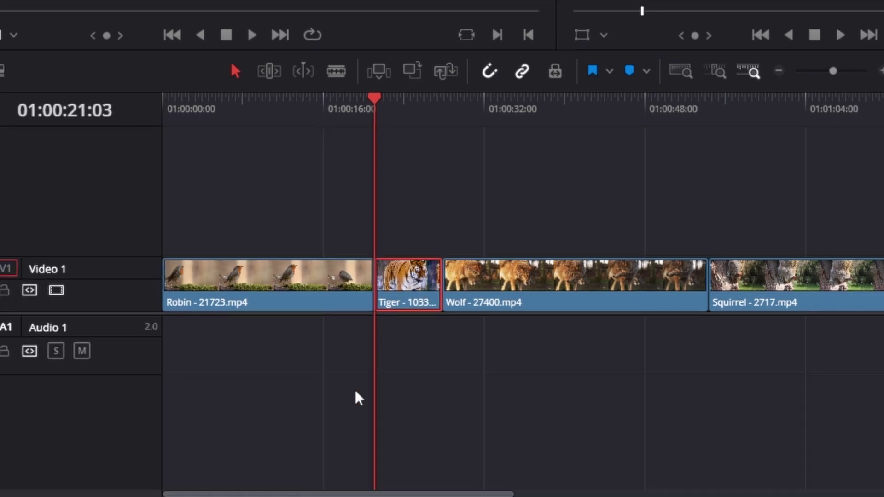
# Put the playhead at Tiger's start, overwrite Tiger with Robin, and select Wolf
pyautogui.moveTo(321, 465); pyautogui.dragTo(655, 442)
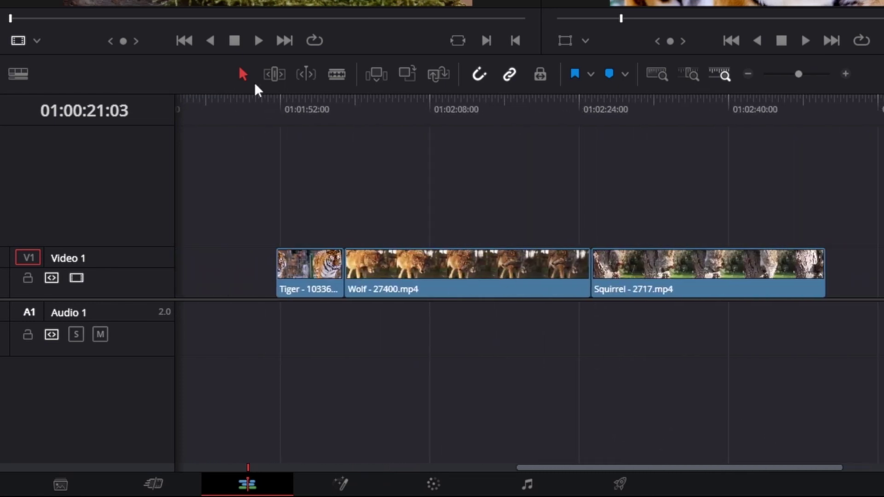
pyautogui.moveTo(293, 110); pyautogui.dragTo(286, 108)
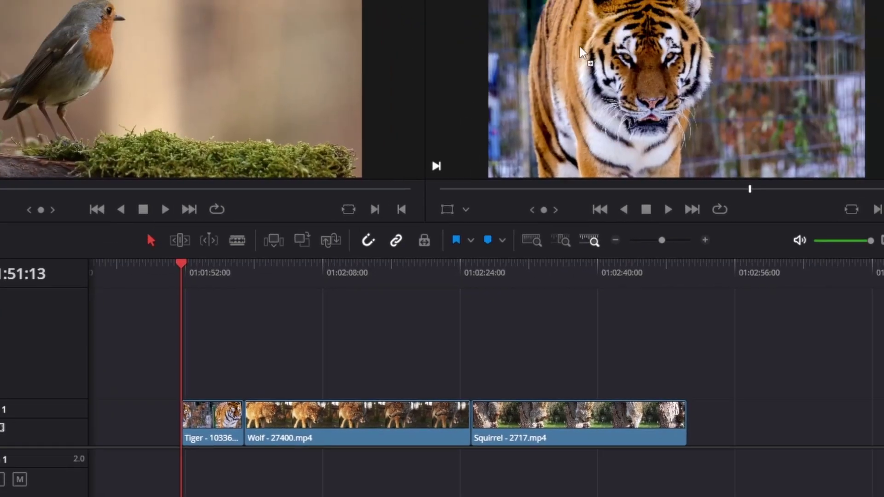
pyautogui.moveTo(579, 46); pyautogui.dragTo(850, 16)
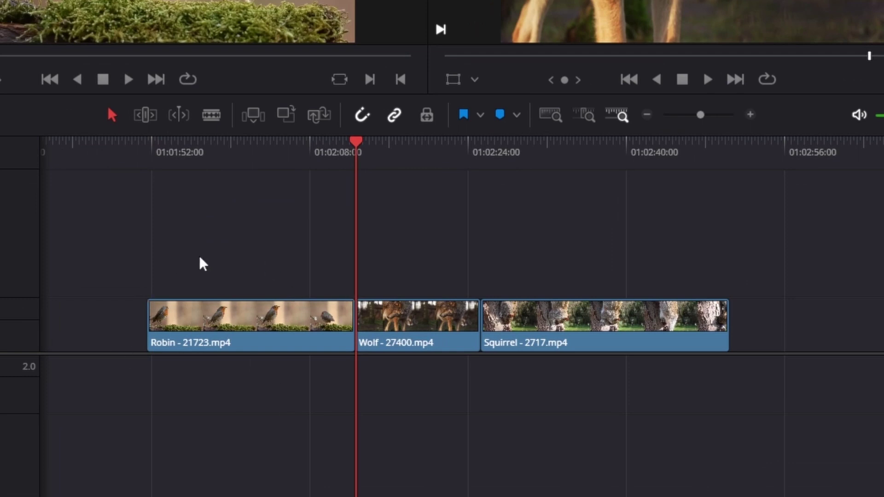
pyautogui.click(401, 334)
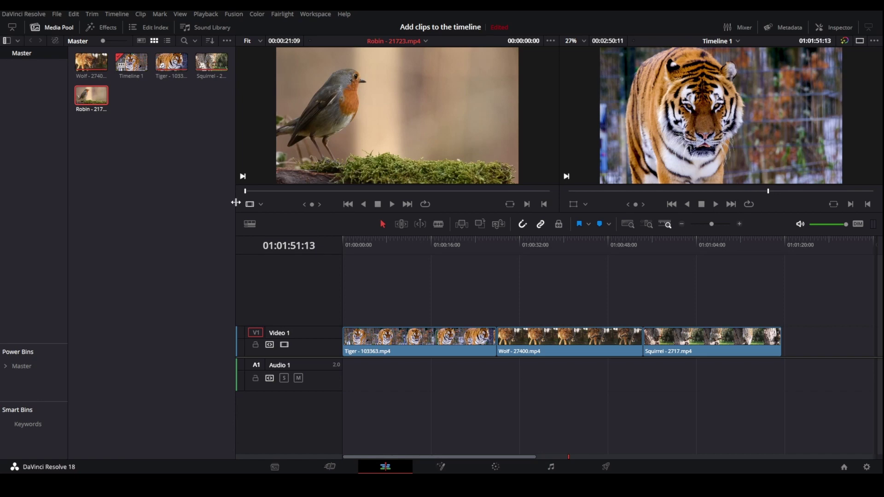
pyautogui.moveTo(402, 241)
pyautogui.mouseDown()
pyautogui.moveTo(481, 242)
pyautogui.moveTo(417, 250)
pyautogui.mouseUp()
pyautogui.moveTo(345, 114); pyautogui.dragTo(821, 84)
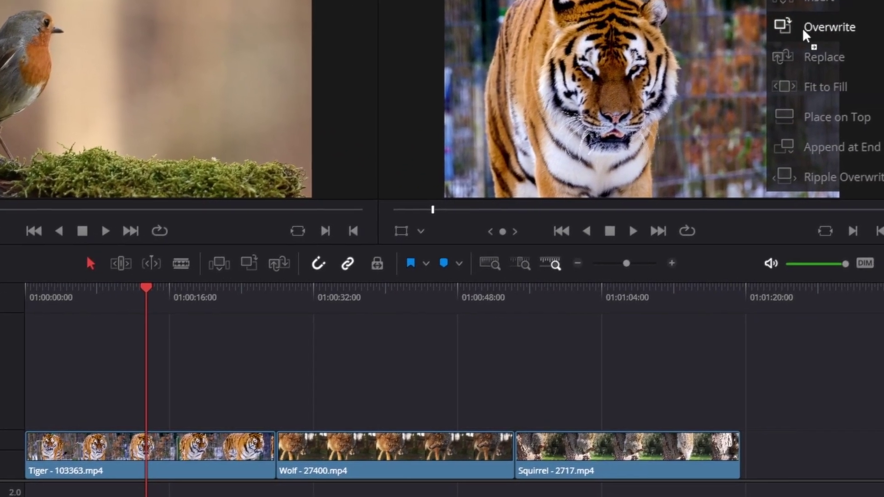
pyautogui.moveTo(804, 34); pyautogui.dragTo(807, 32)
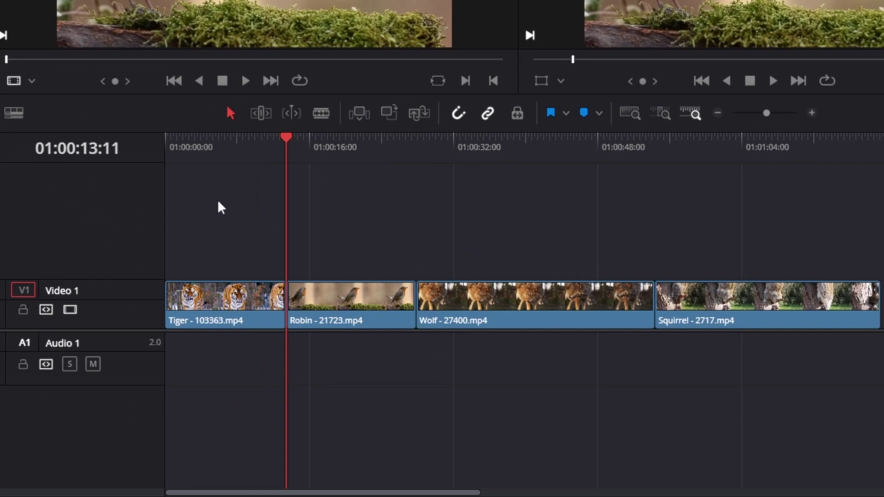
pyautogui.click(256, 462)
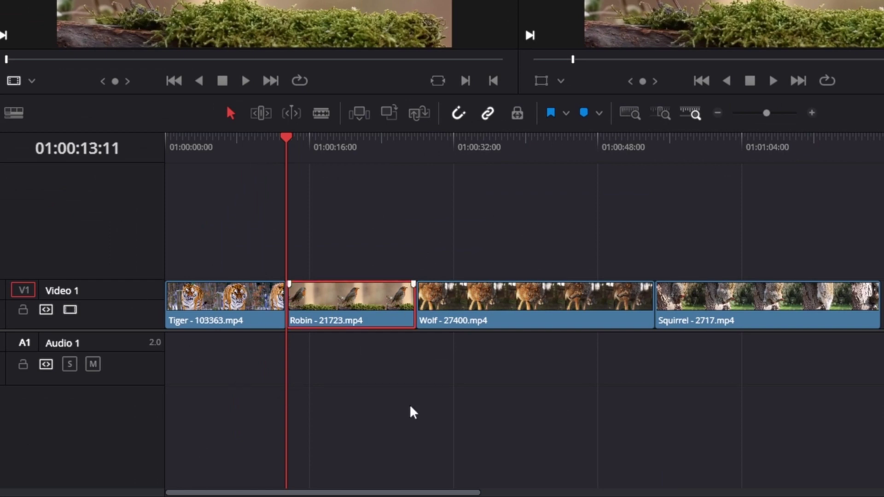
pyautogui.hotkey('ctrl', 'z')
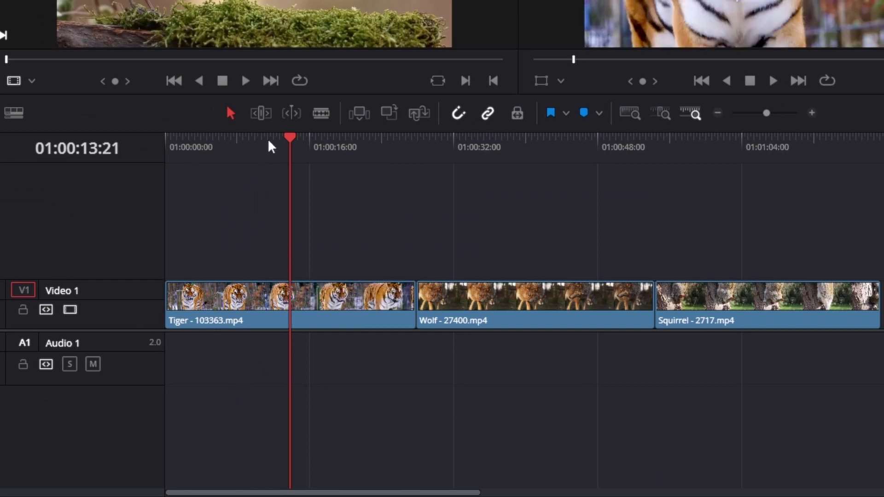
pyautogui.moveTo(270, 144); pyautogui.dragTo(166, 144)
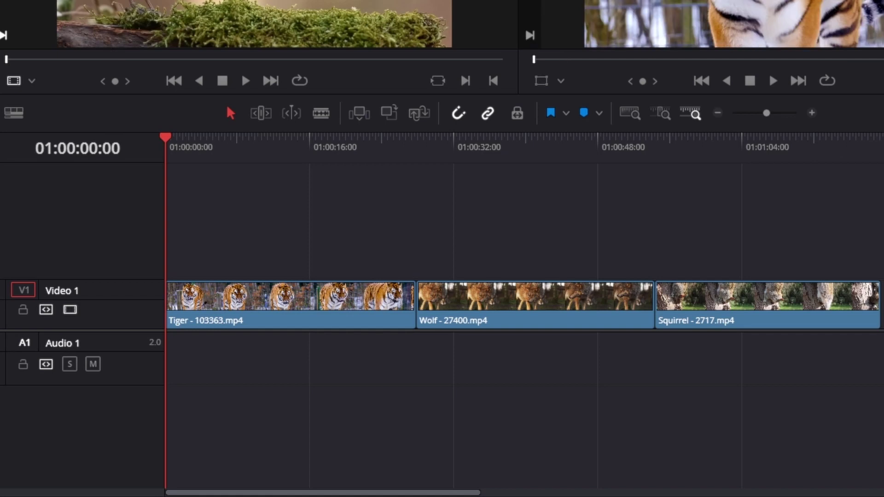
pyautogui.moveTo(109, 45); pyautogui.dragTo(824, 88)
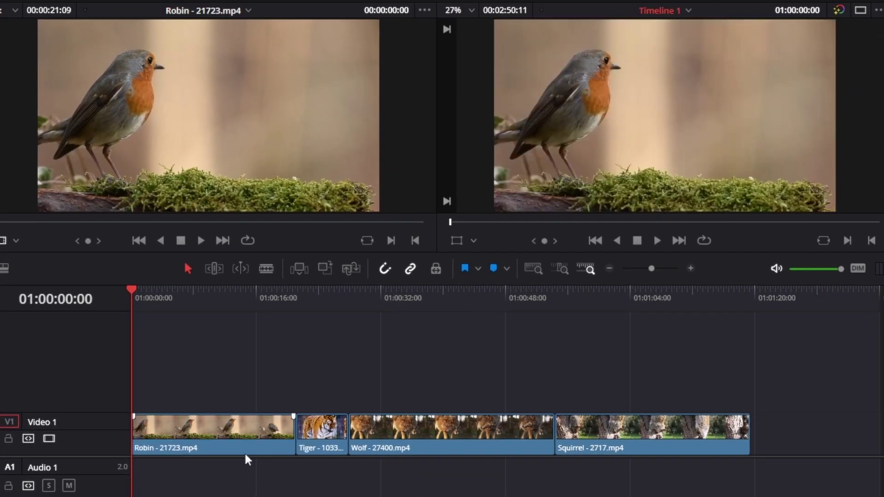
pyautogui.hotkey('ctrl', 'z')
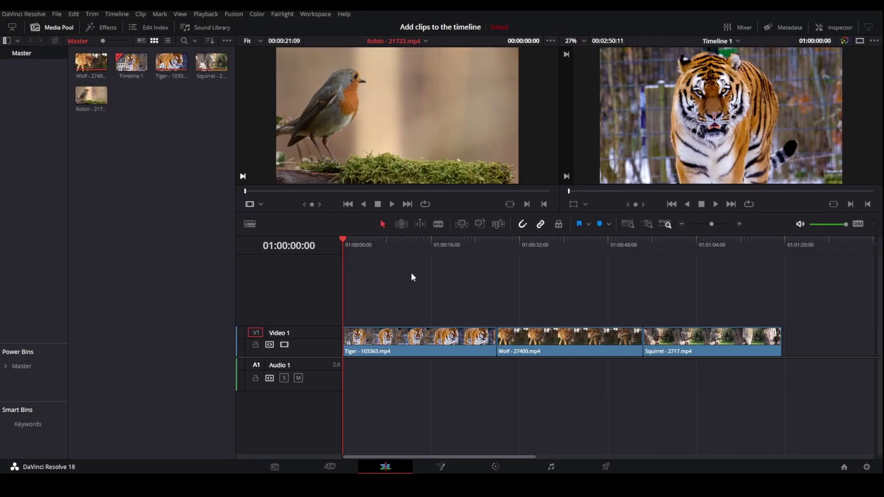
pyautogui.moveTo(392, 243); pyautogui.dragTo(343, 244)
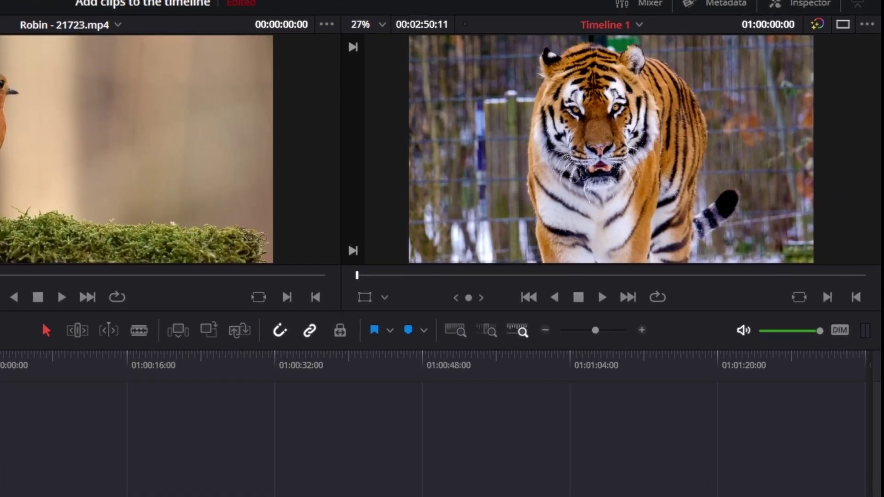
pyautogui.moveTo(411, 103); pyautogui.dragTo(806, 153)
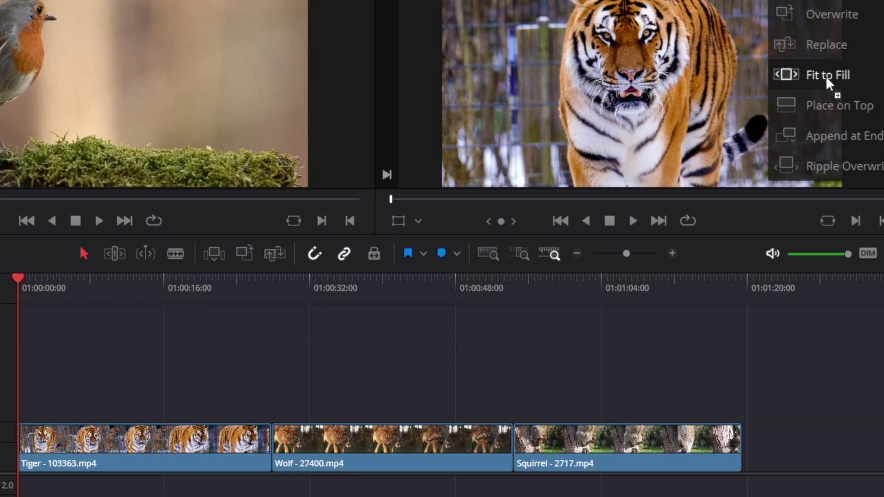
pyautogui.moveTo(825, 75); pyautogui.dragTo(825, 76)
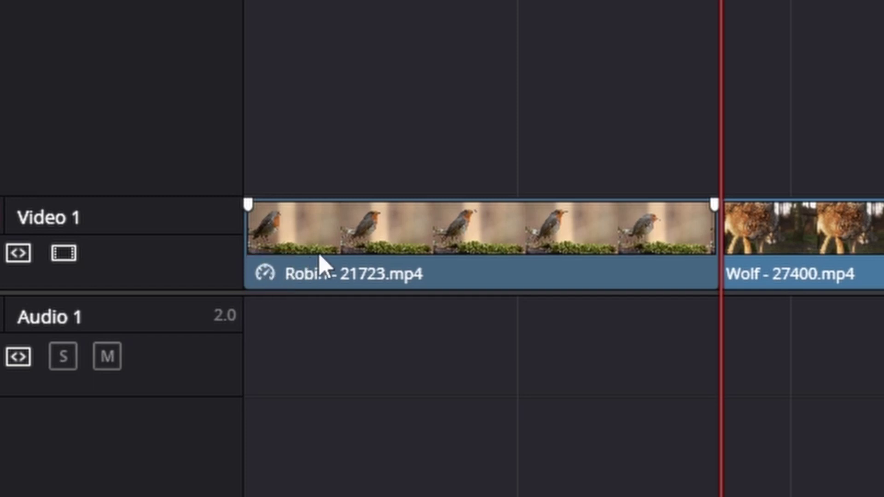
pyautogui.click(371, 247)
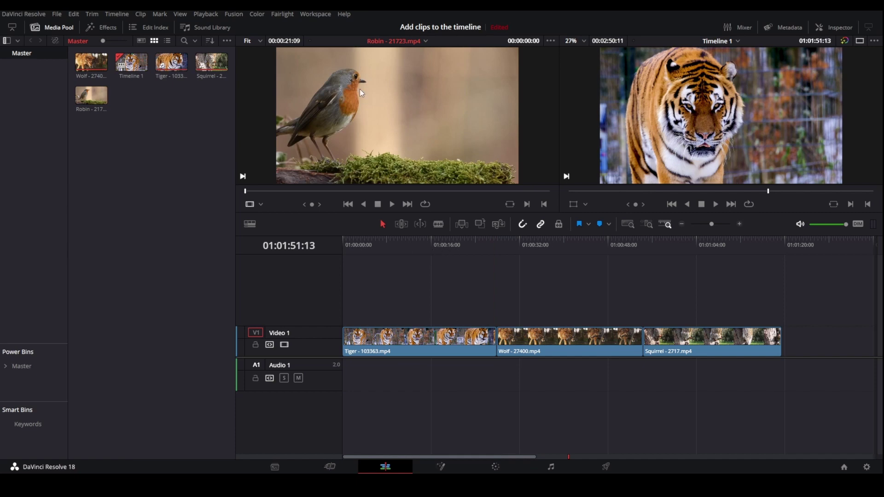
# At 01:00:15:09, place Robin on top, creating a new Video 2 track
pyautogui.moveTo(459, 249); pyautogui.dragTo(427, 245)
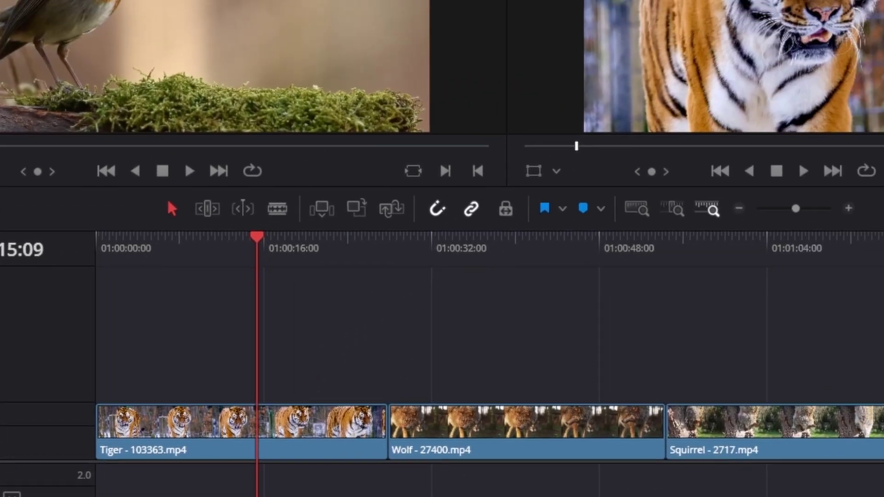
pyautogui.moveTo(832, 105); pyautogui.dragTo(843, 113)
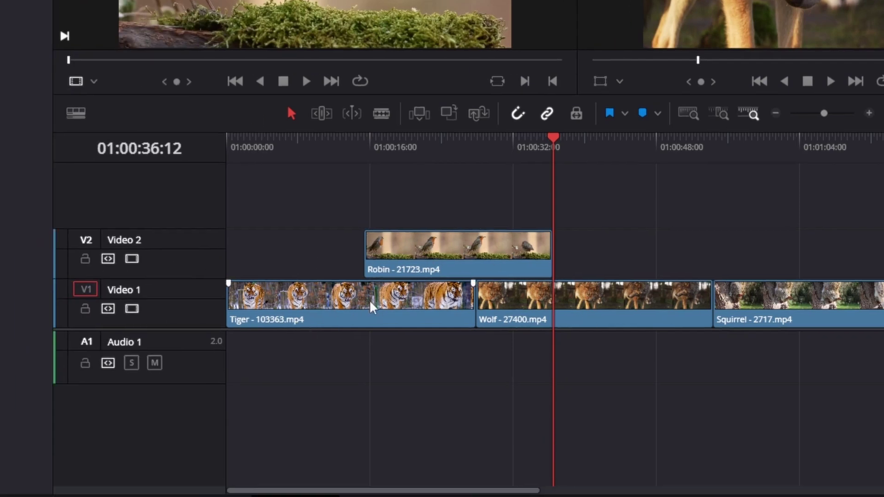
pyautogui.click(363, 141)
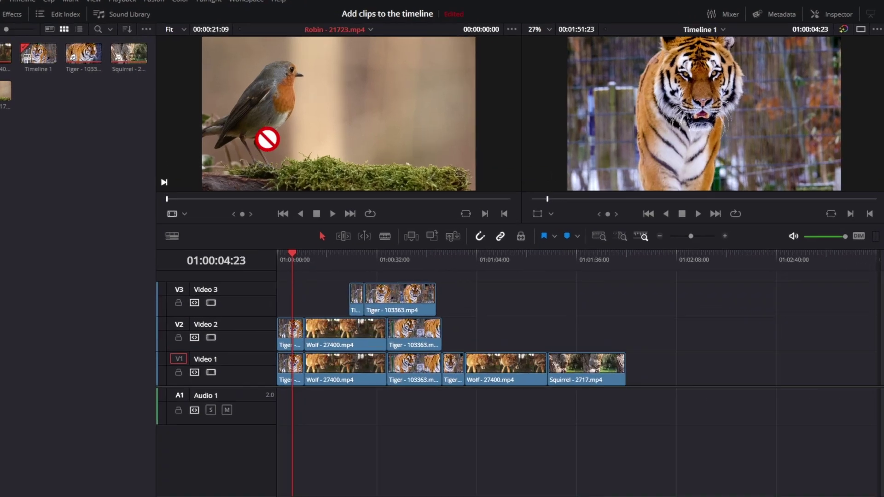
pyautogui.moveTo(267, 138); pyautogui.dragTo(674, 136)
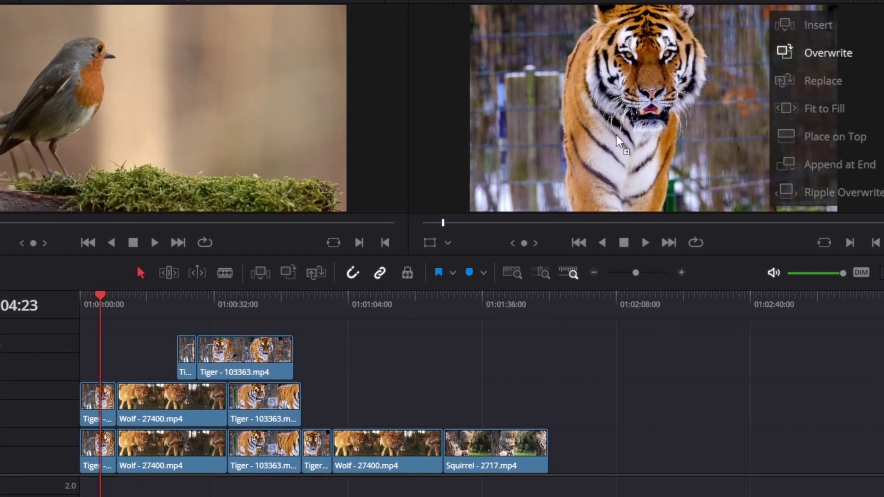
pyautogui.moveTo(621, 132); pyautogui.dragTo(818, 172)
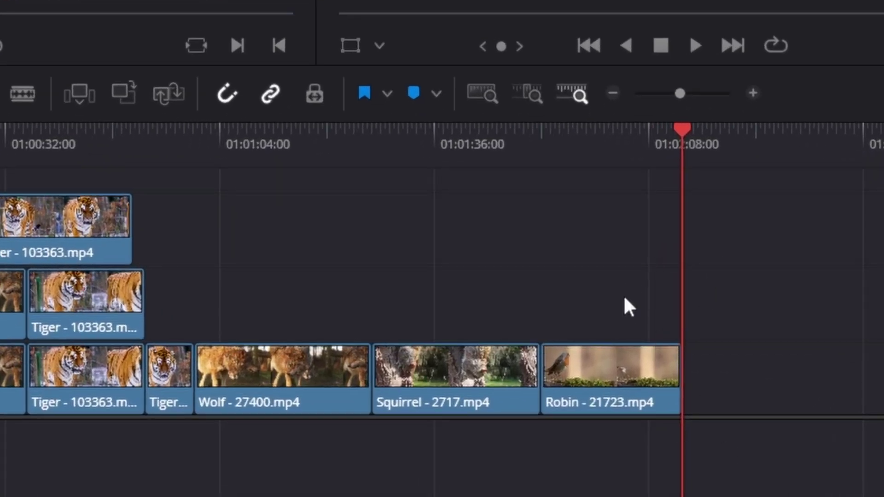
pyautogui.click(611, 394)
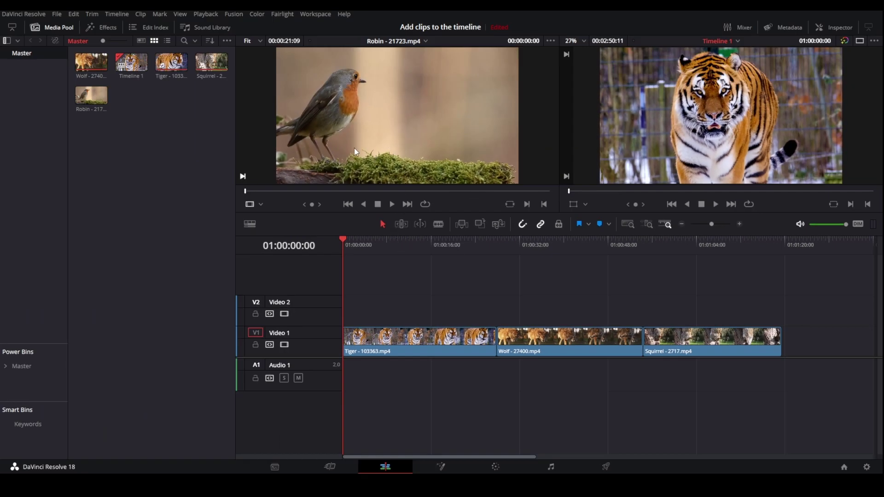
# With the playhead at 01:00:13:21 inside Tiger, ripple overwrite Tiger with Robin
pyautogui.moveTo(422, 242)
pyautogui.mouseDown()
pyautogui.moveTo(346, 253)
pyautogui.moveTo(420, 259)
pyautogui.mouseUp()
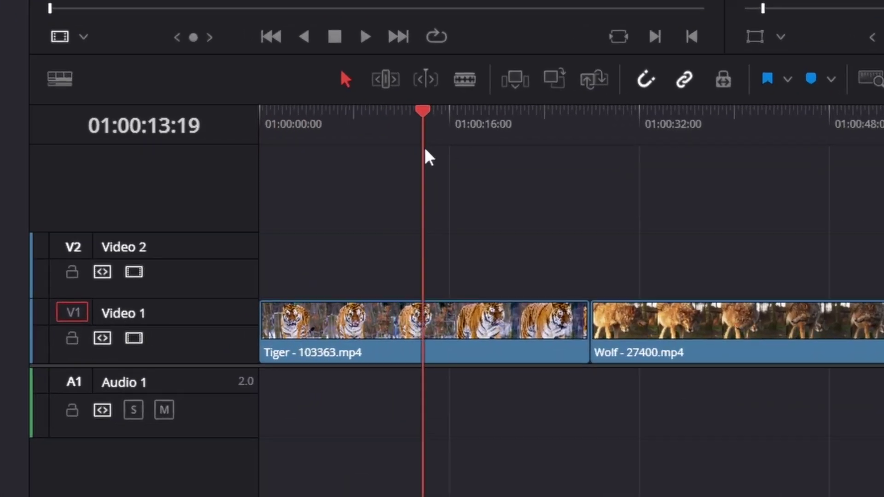
pyautogui.moveTo(425, 152); pyautogui.dragTo(423, 144)
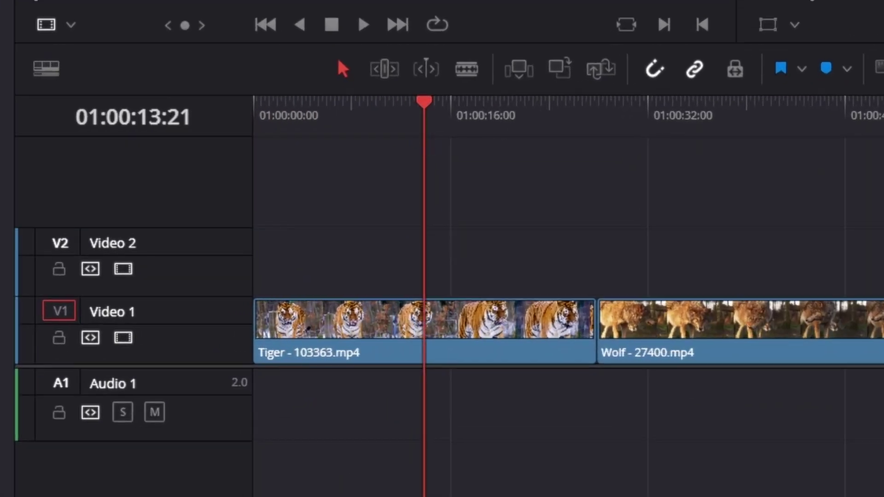
pyautogui.moveTo(161, 115); pyautogui.dragTo(849, 202)
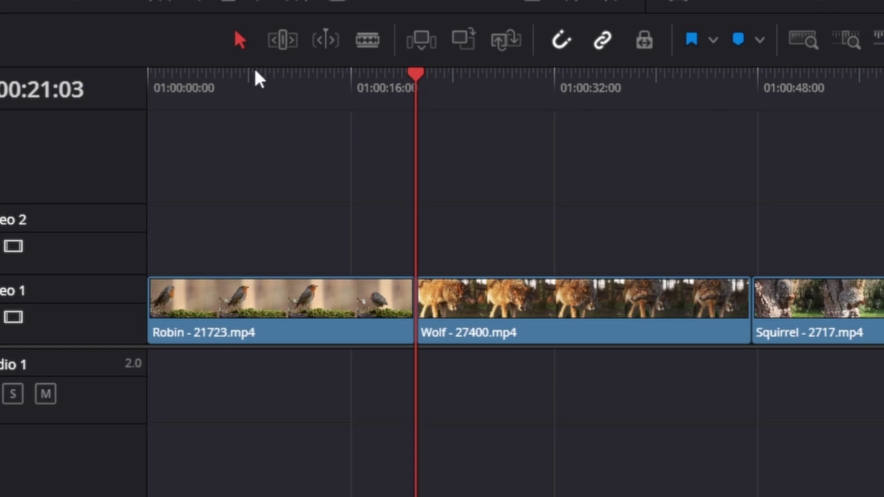
pyautogui.click(509, 297)
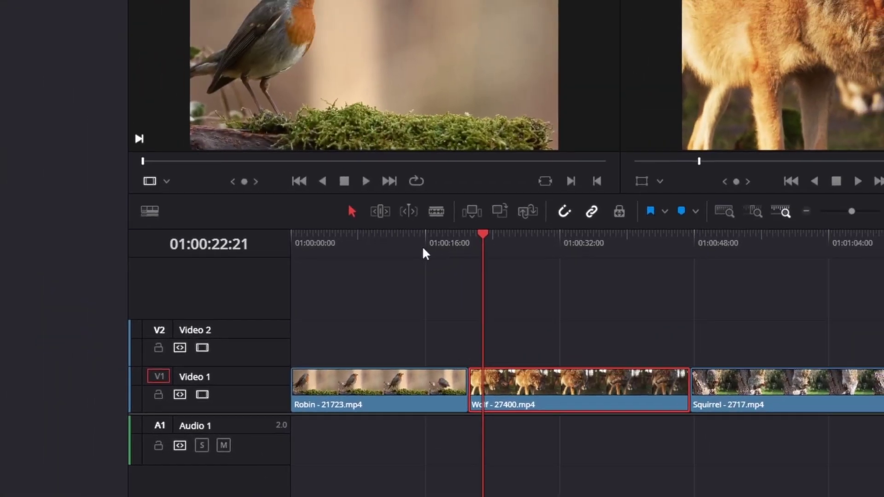
pyautogui.click(372, 249)
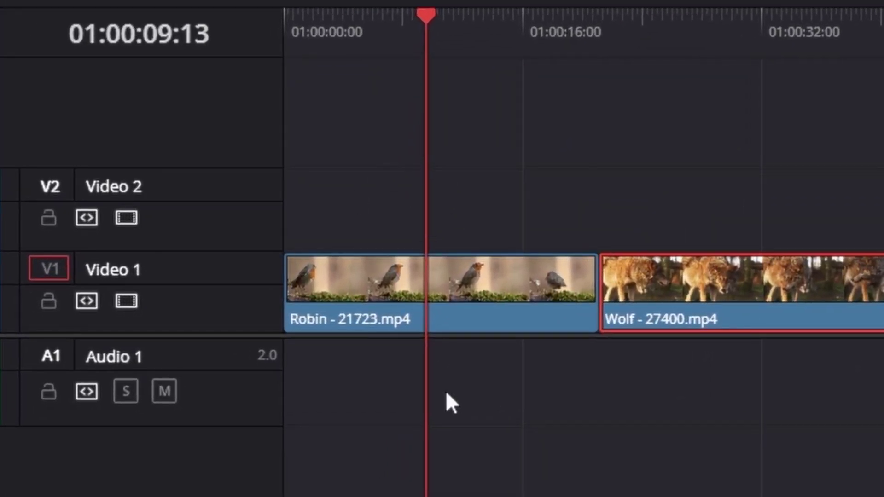